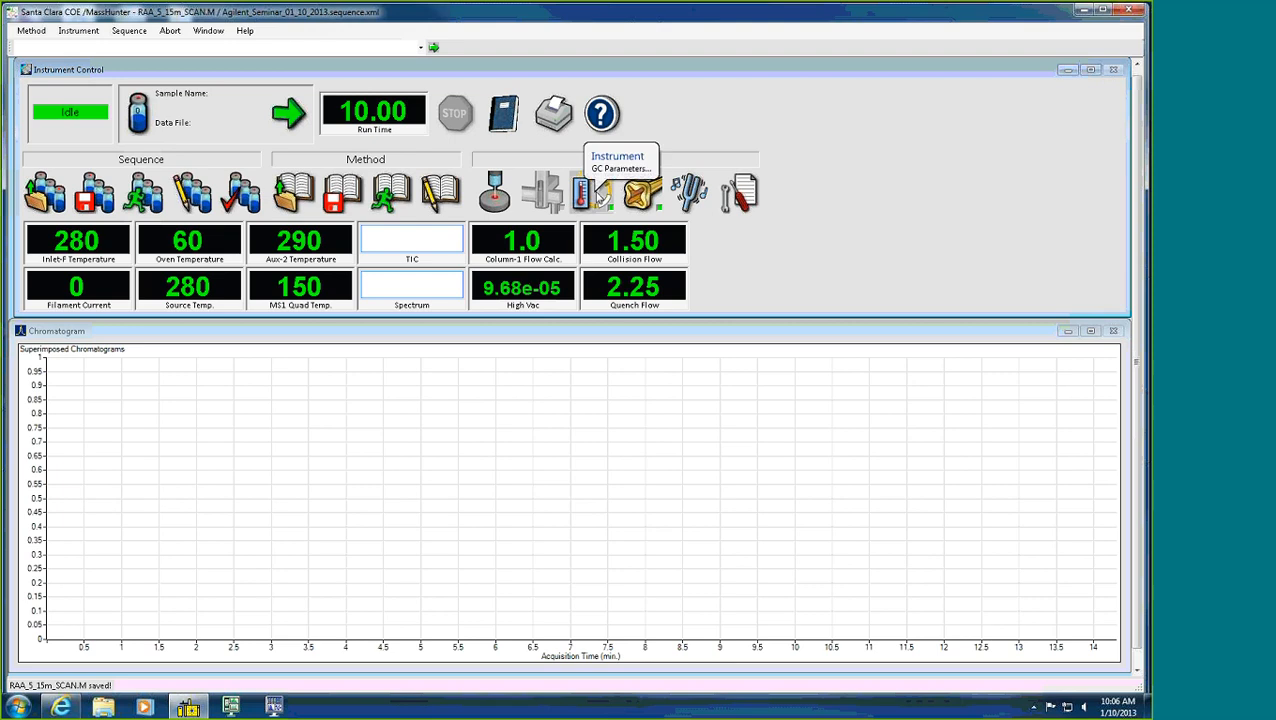
- Open the GC parameters and enable the front injector's sample depth at -1 mm
{"action": "left_click", "coordinate": [597, 191]}
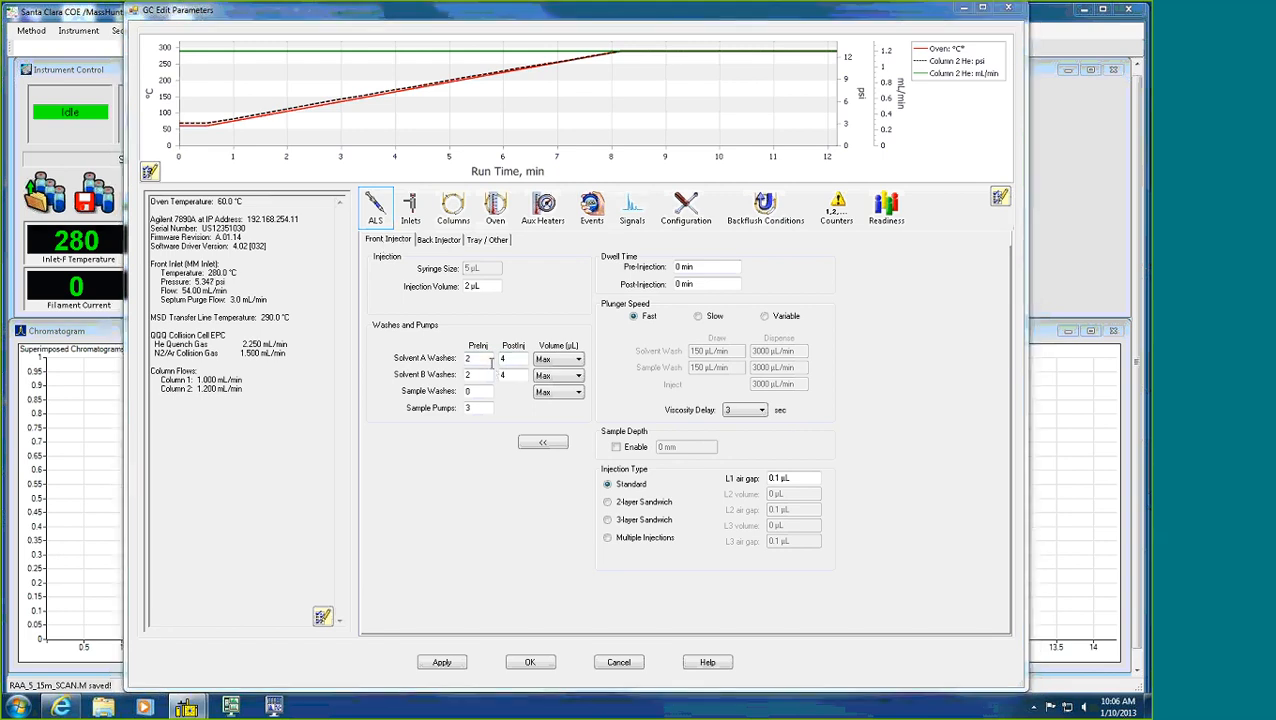
{"action": "left_click", "coordinate": [616, 448]}
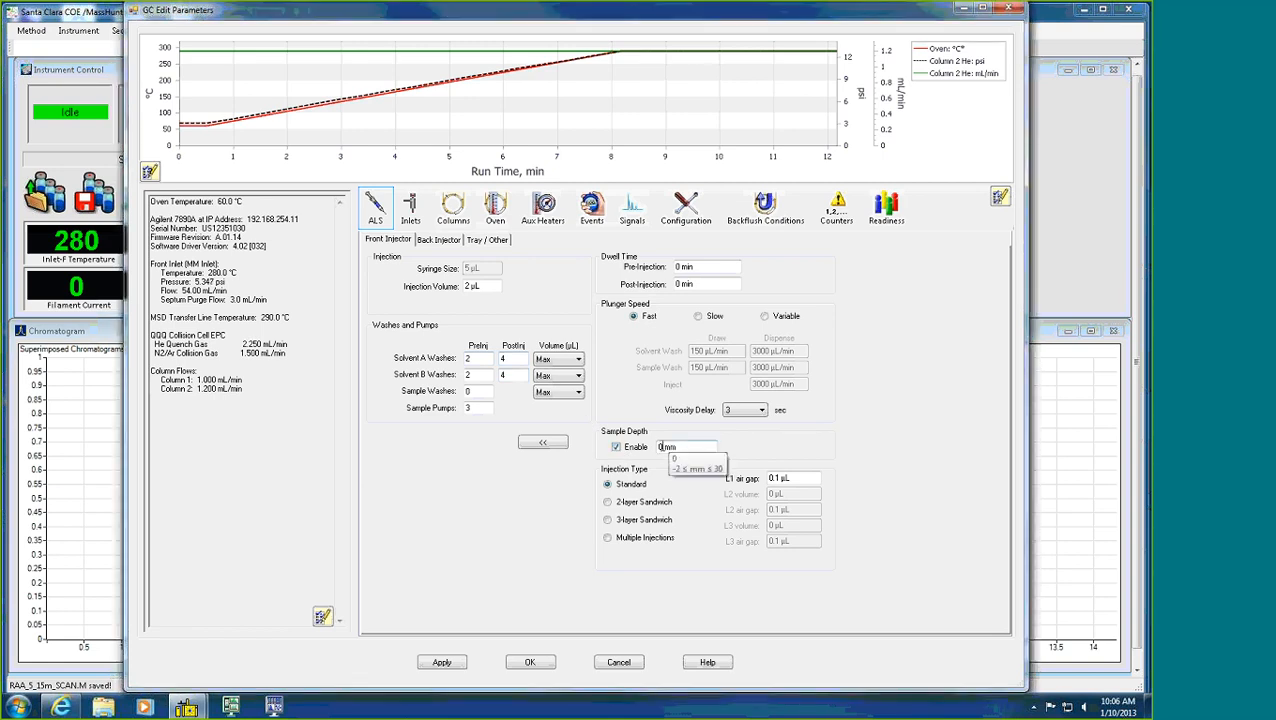
{"action": "type", "text": "-1"}
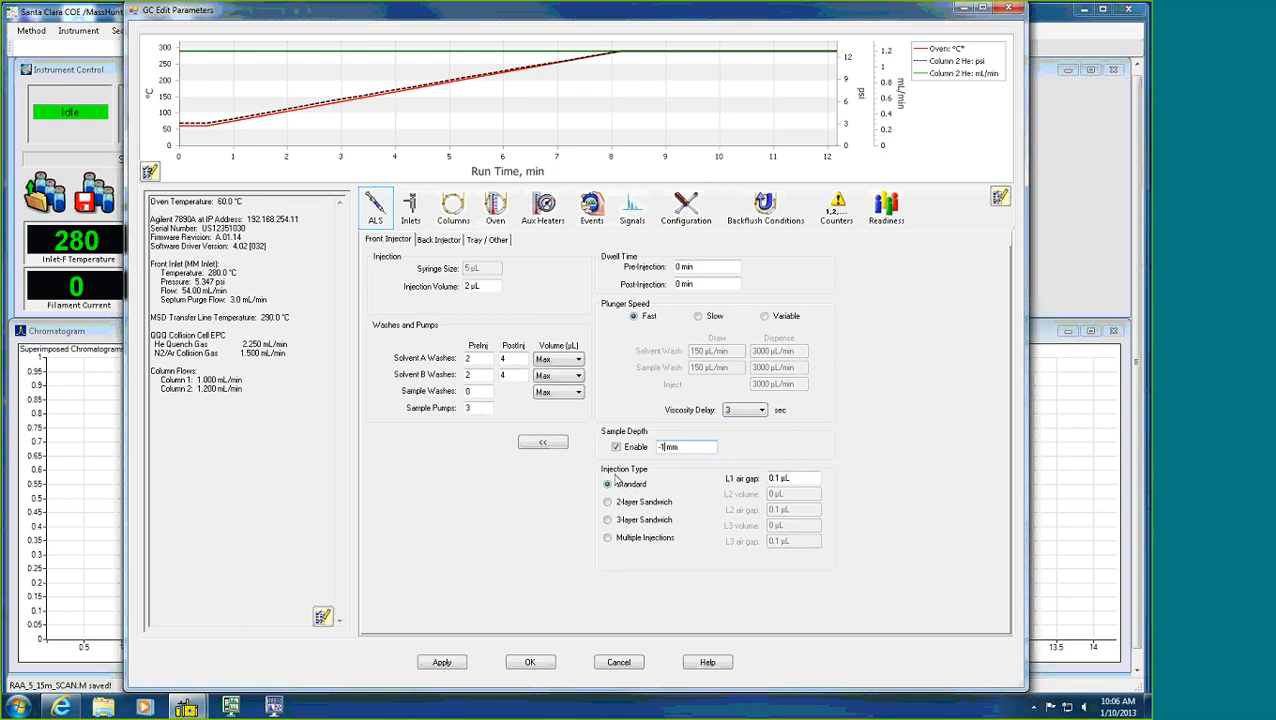
- Set the front MM inlet's initial temperature to 50 °C and its injection mode to Splitless
{"action": "left_click", "coordinate": [416, 209]}
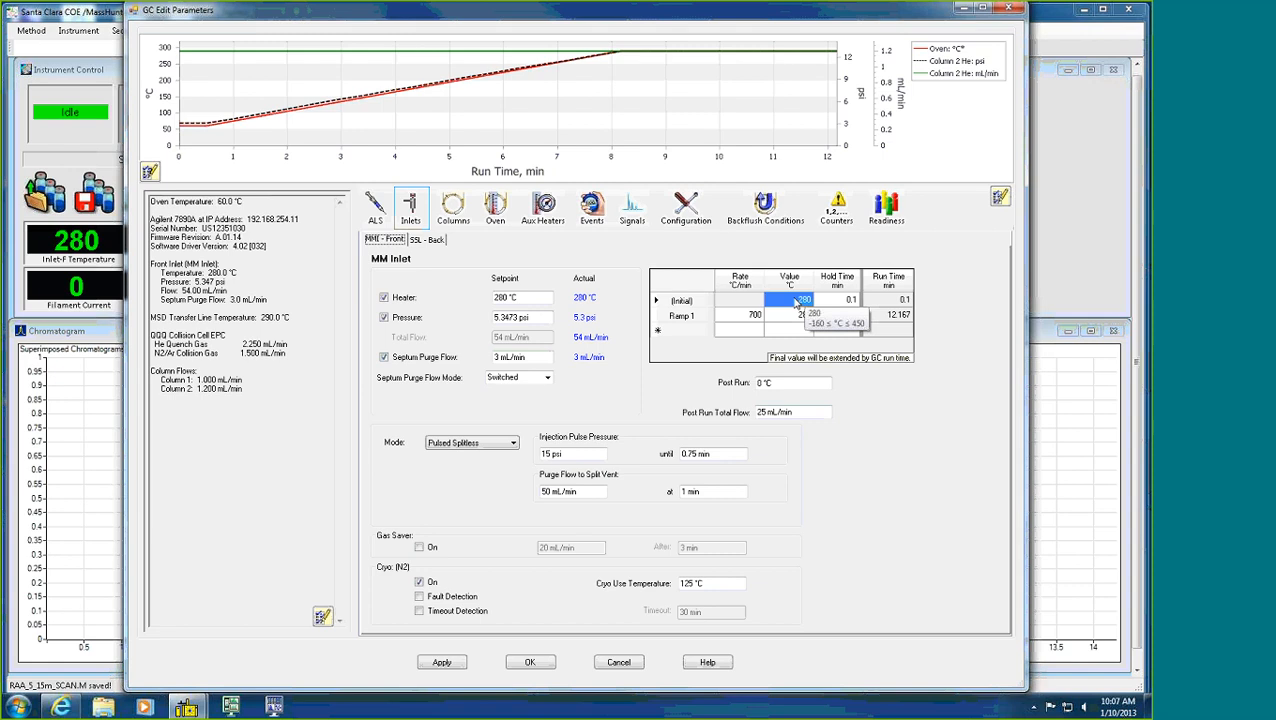
{"action": "left_click", "coordinate": [789, 300]}
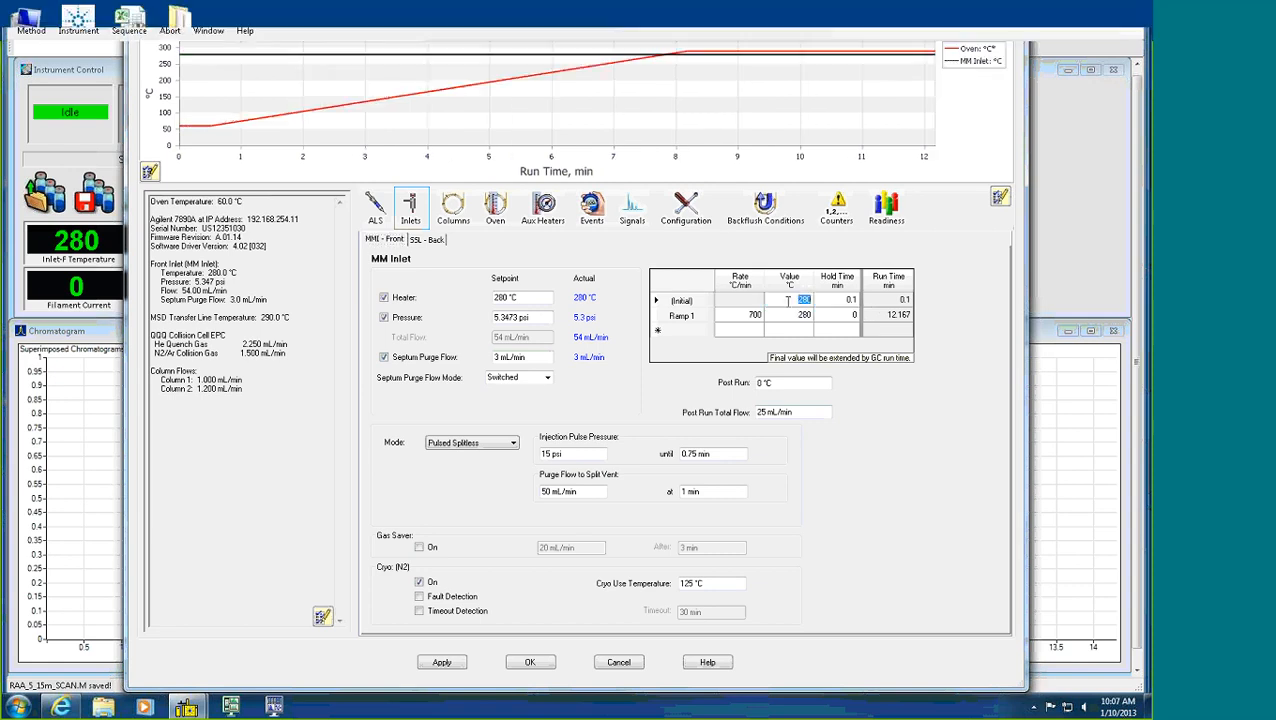
{"action": "type", "text": "50"}
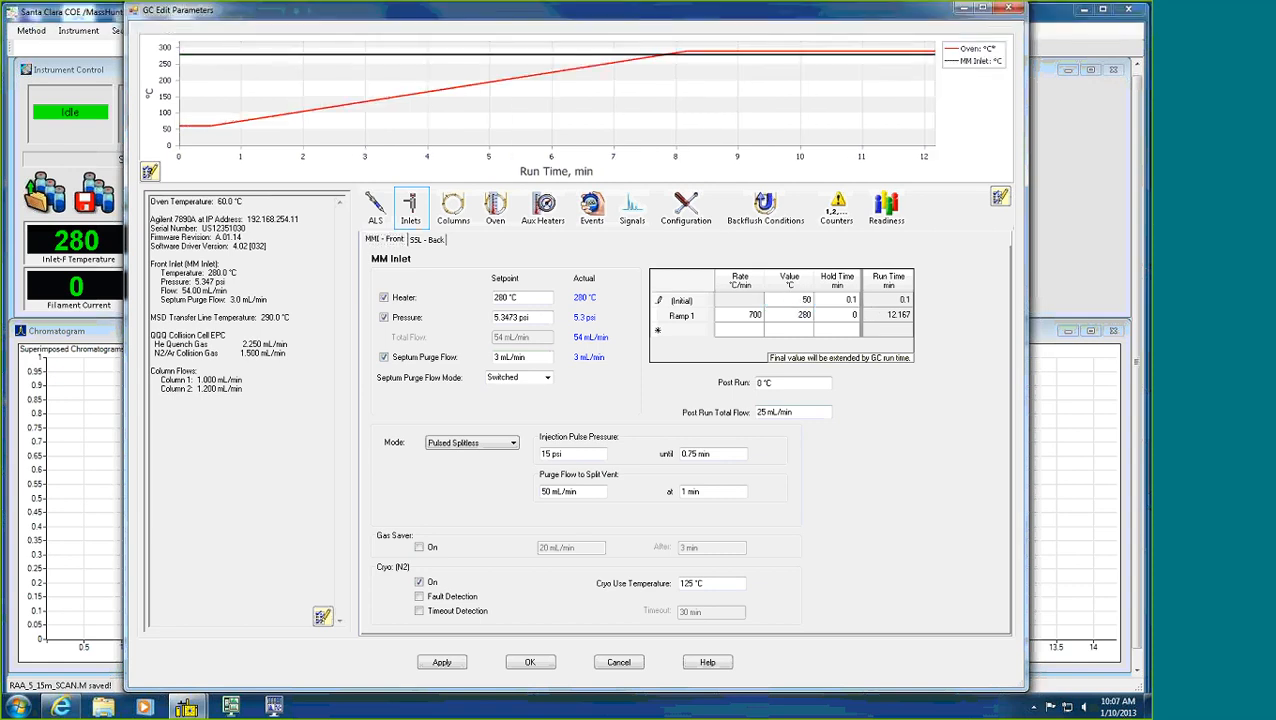
{"action": "left_click", "coordinate": [845, 303]}
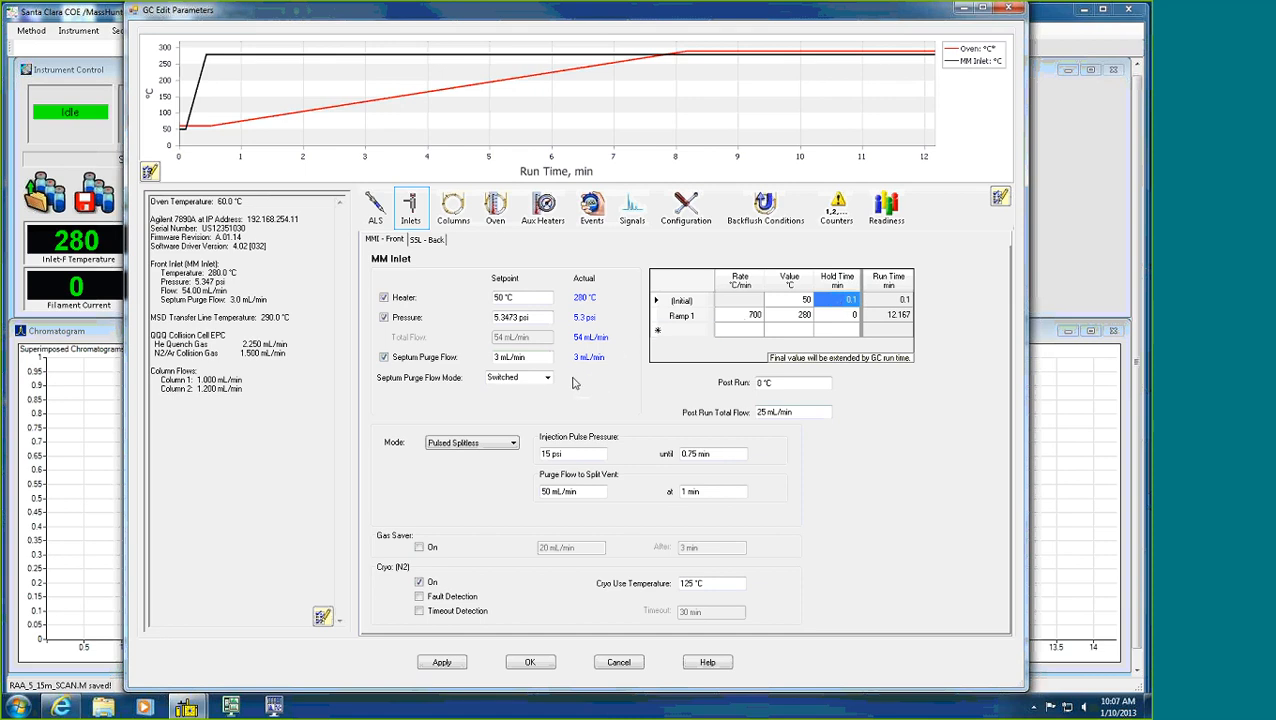
{"action": "left_click", "coordinate": [513, 442]}
{"action": "left_click", "coordinate": [487, 470]}
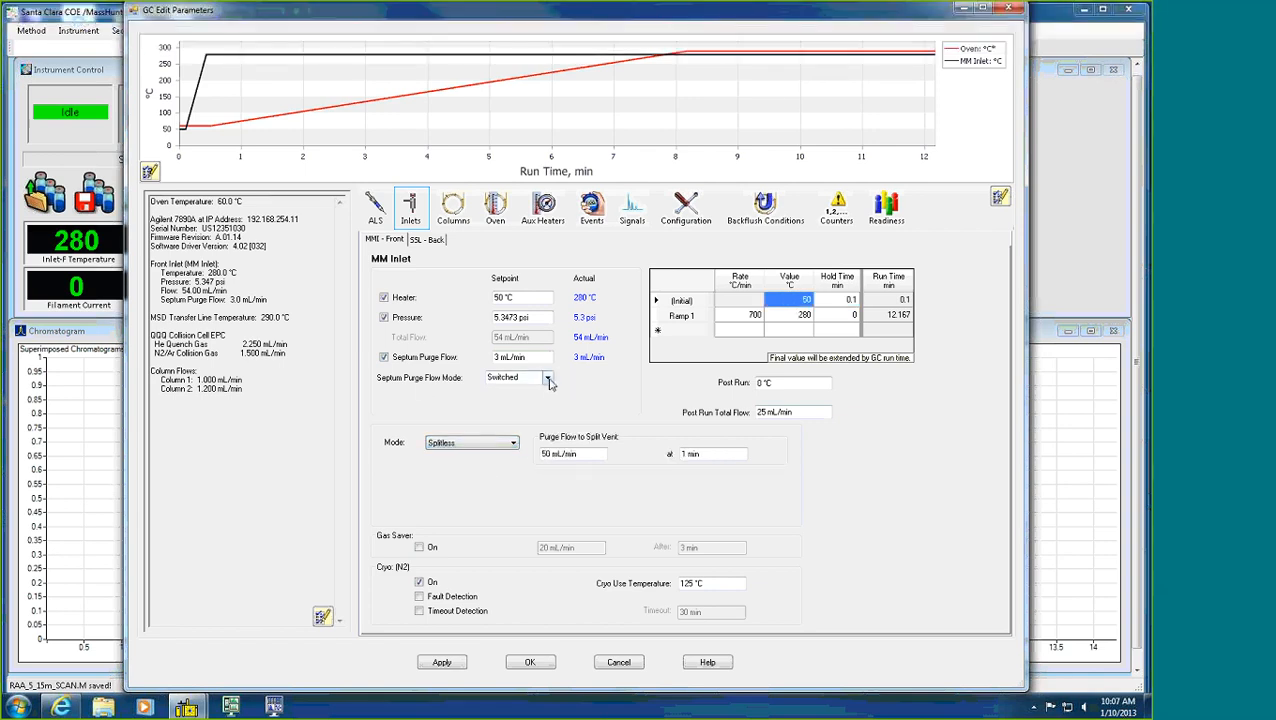
- Change the front inlet's septum purge flow mode to Standard and return it to Switched
{"action": "left_click", "coordinate": [547, 378]}
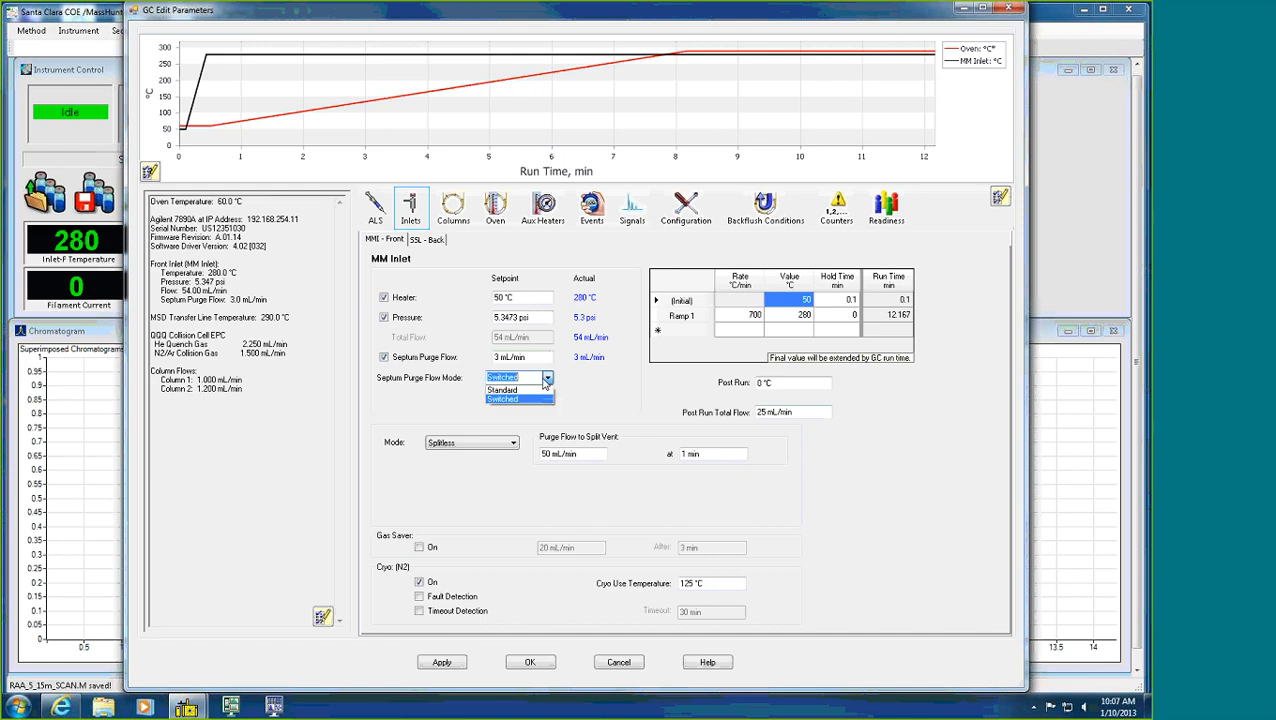
{"action": "left_click", "coordinate": [528, 390]}
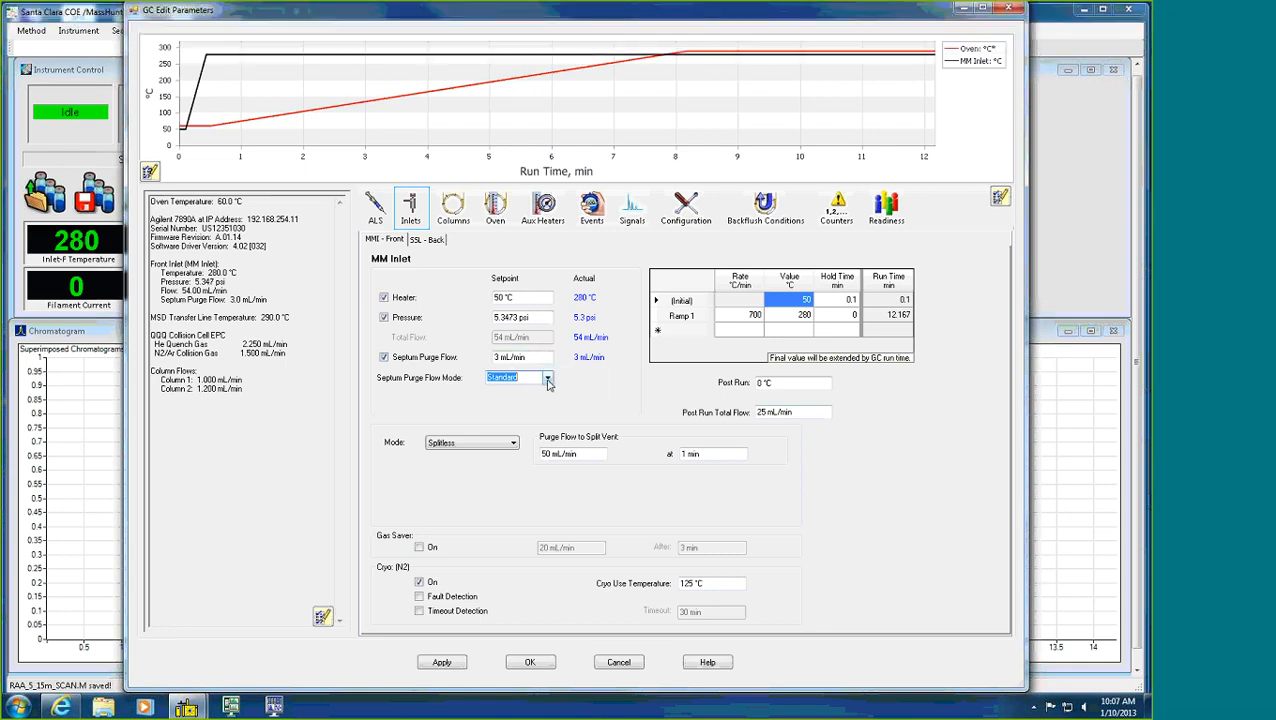
{"action": "left_click", "coordinate": [547, 379]}
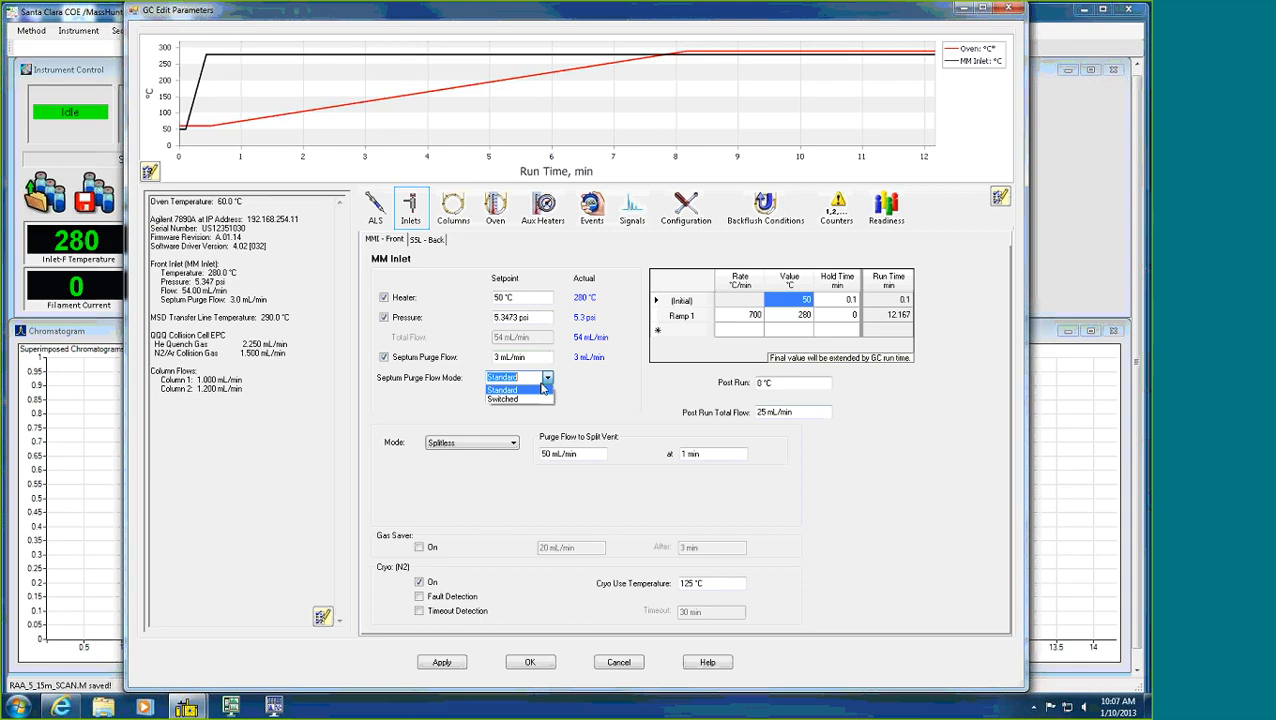
{"action": "left_click", "coordinate": [518, 400]}
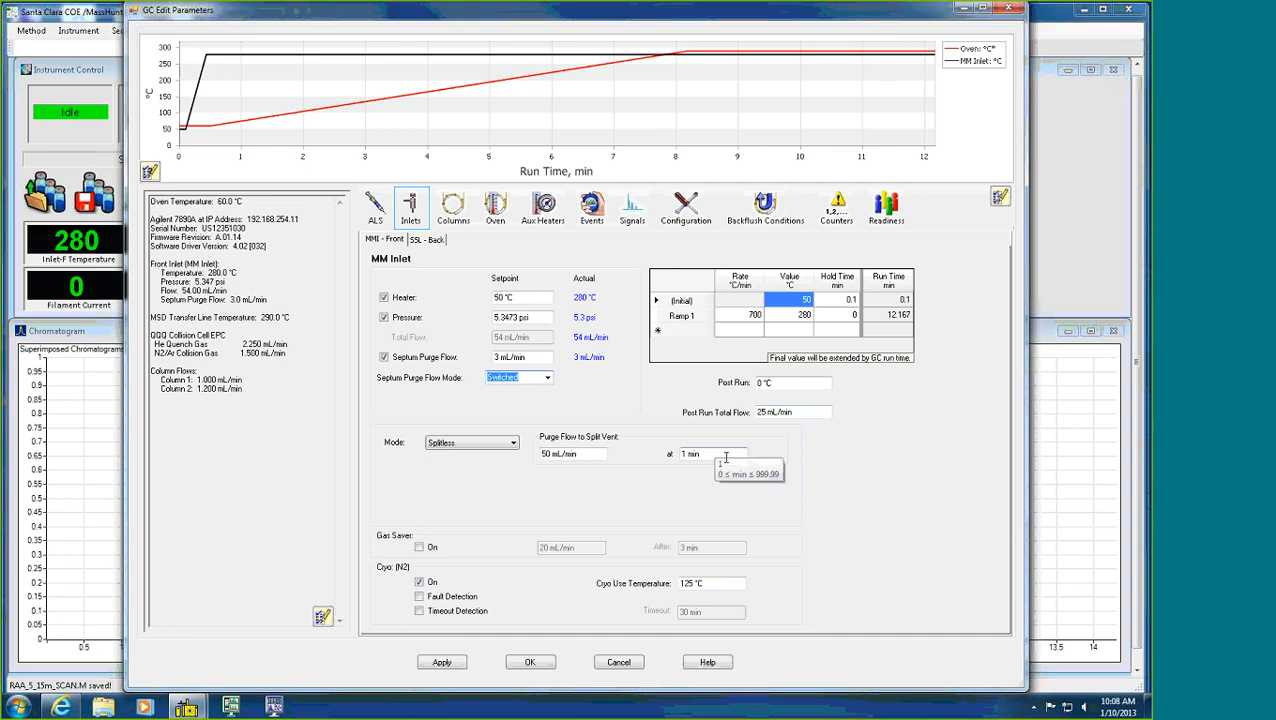
- Calibrate column 1 in the column configuration by accepting 5 m as its actual length
{"action": "left_click", "coordinate": [456, 221]}
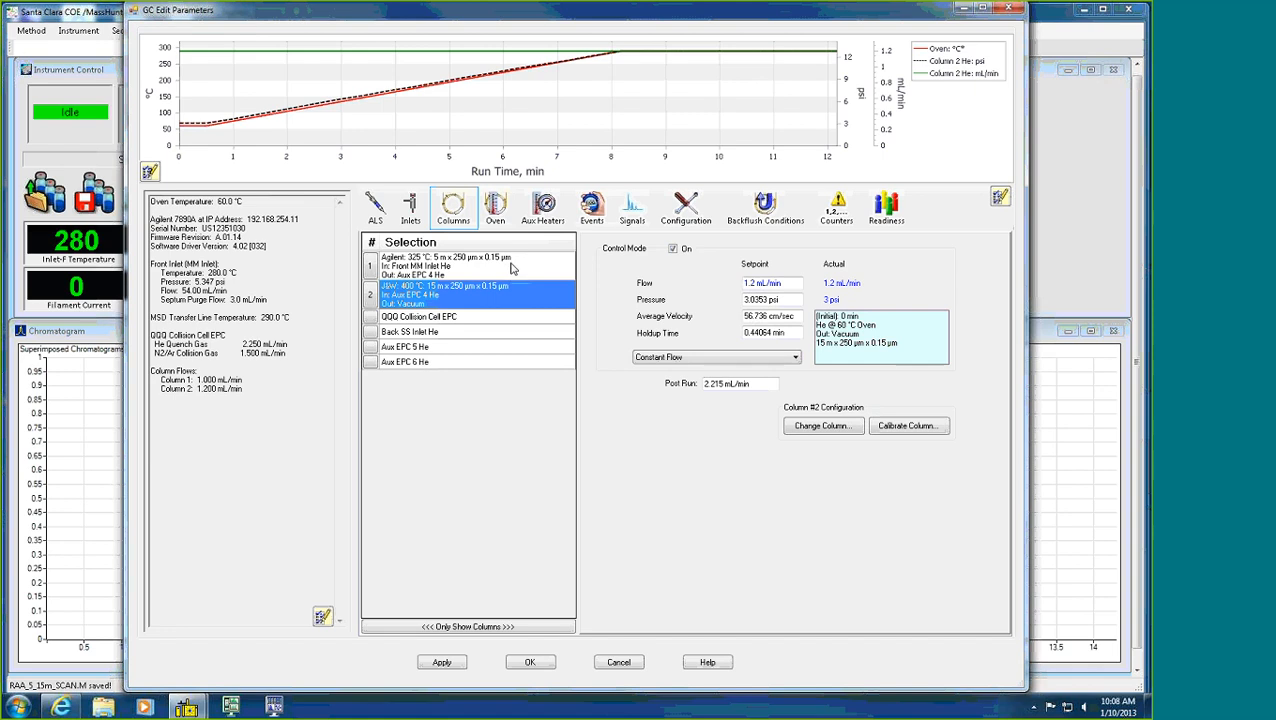
{"action": "left_click", "coordinate": [688, 214]}
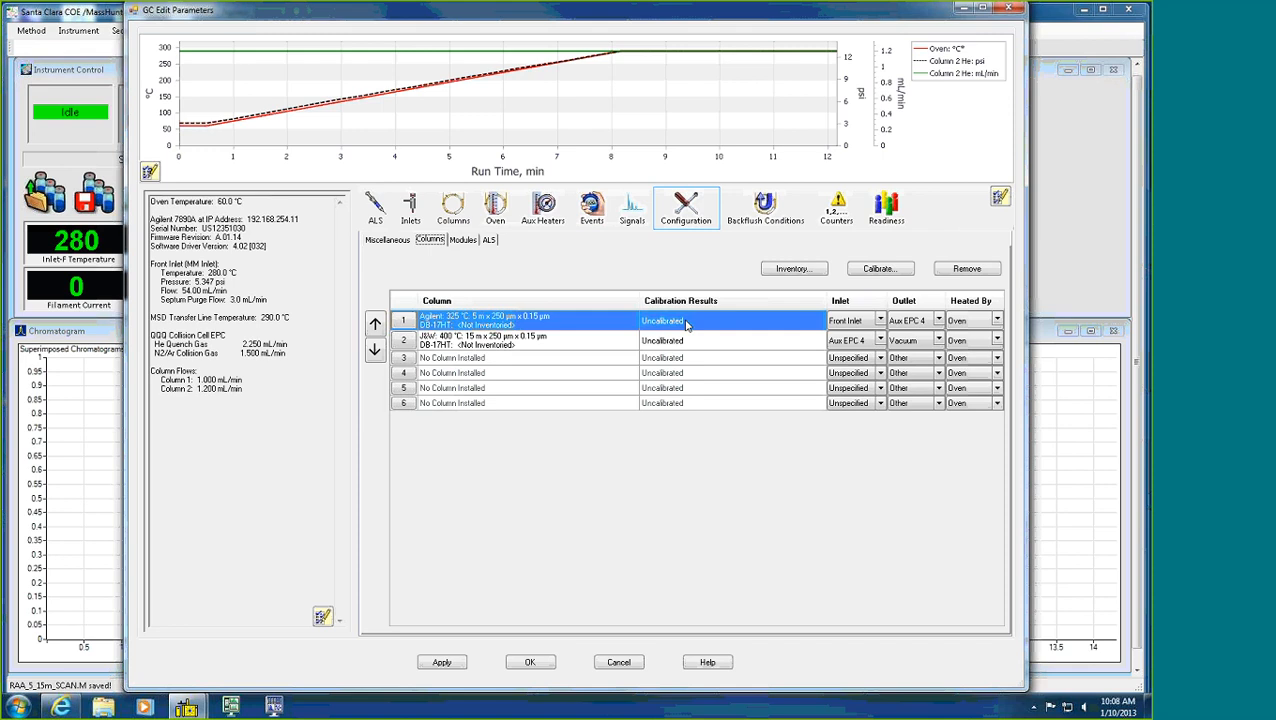
{"action": "left_click", "coordinate": [878, 268]}
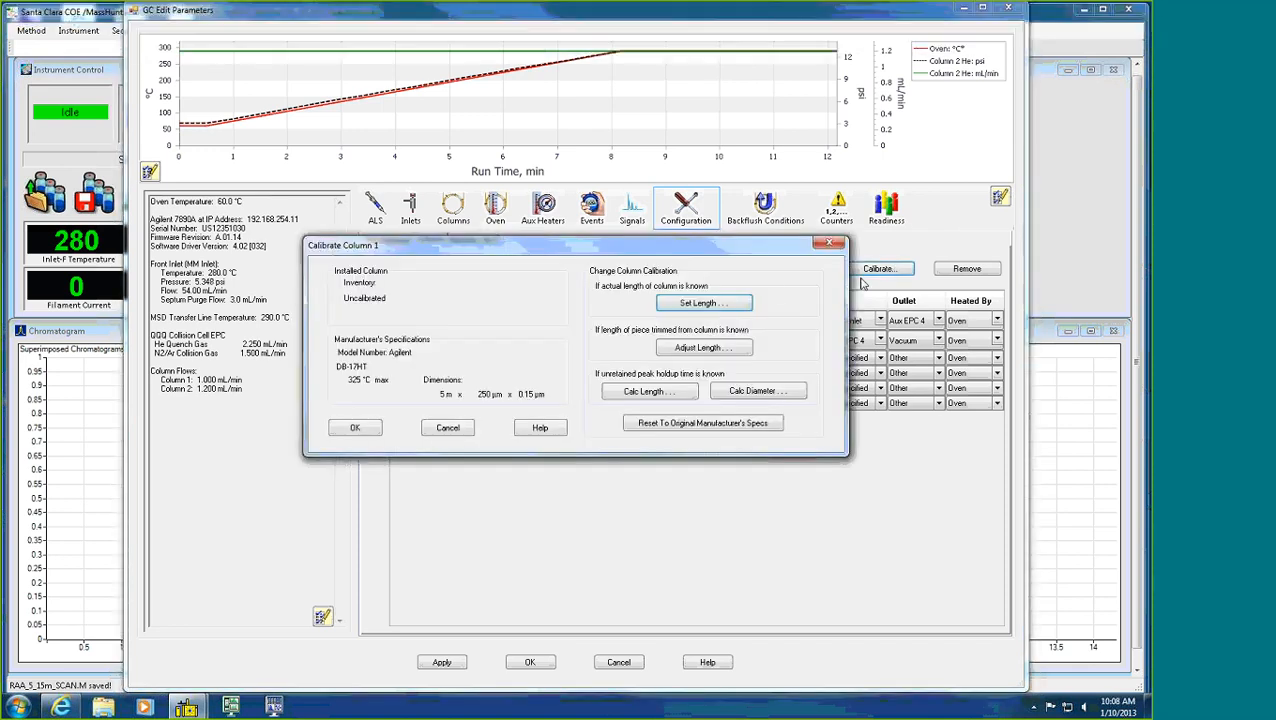
{"action": "left_click", "coordinate": [718, 306]}
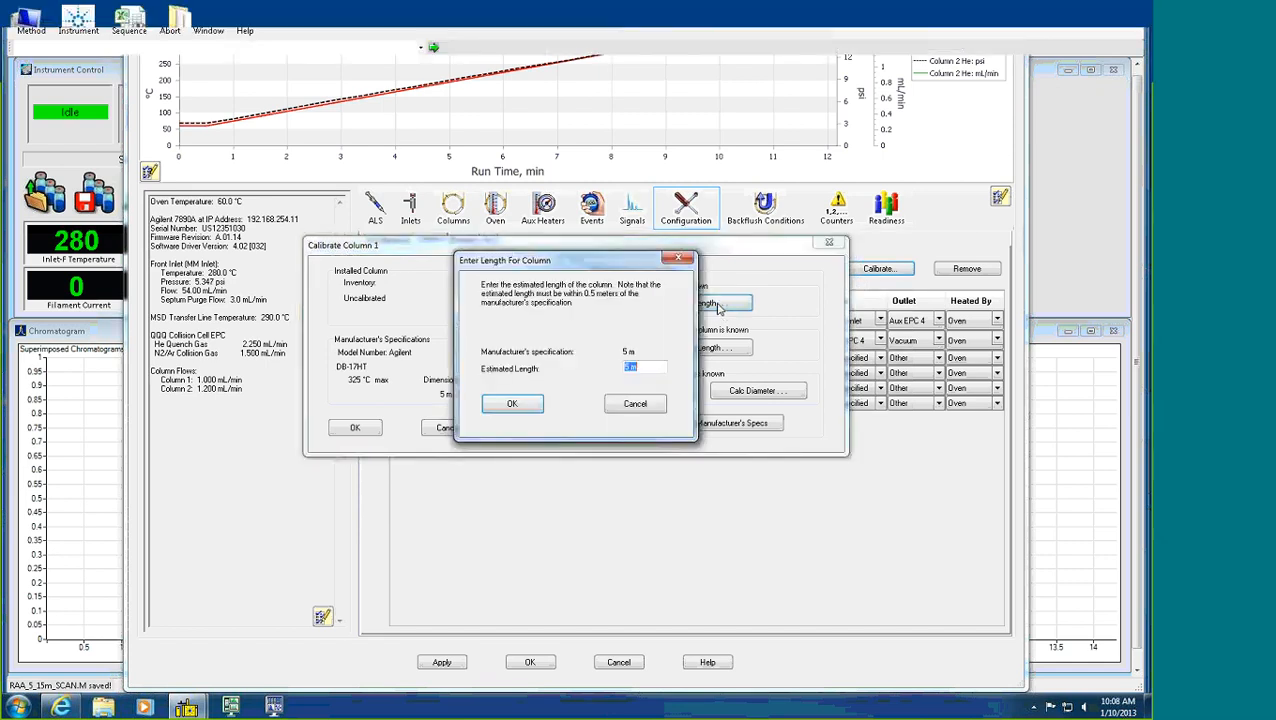
{"action": "key", "text": "Return"}
{"action": "key", "text": "Return"}
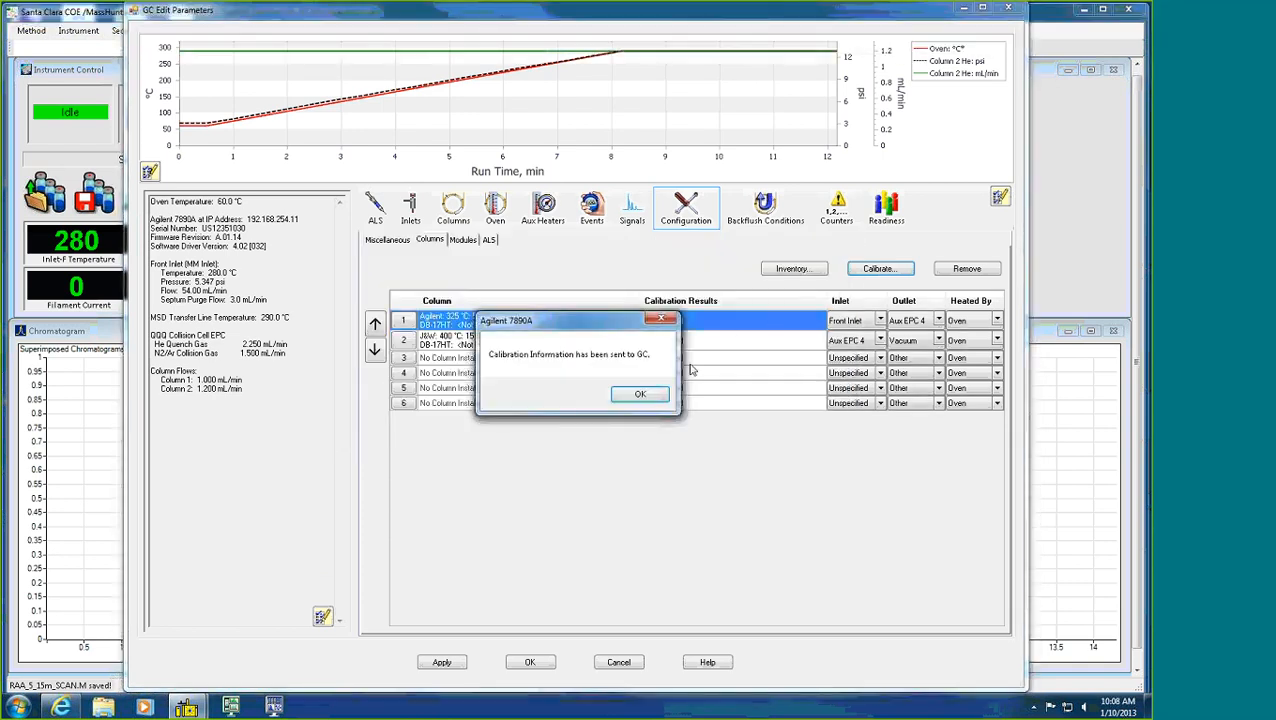
{"action": "key", "text": "Return"}
- Calibrate column 2 by adjusting its length for a trimmed piece of 0.25 m
{"action": "left_click", "coordinate": [703, 352]}
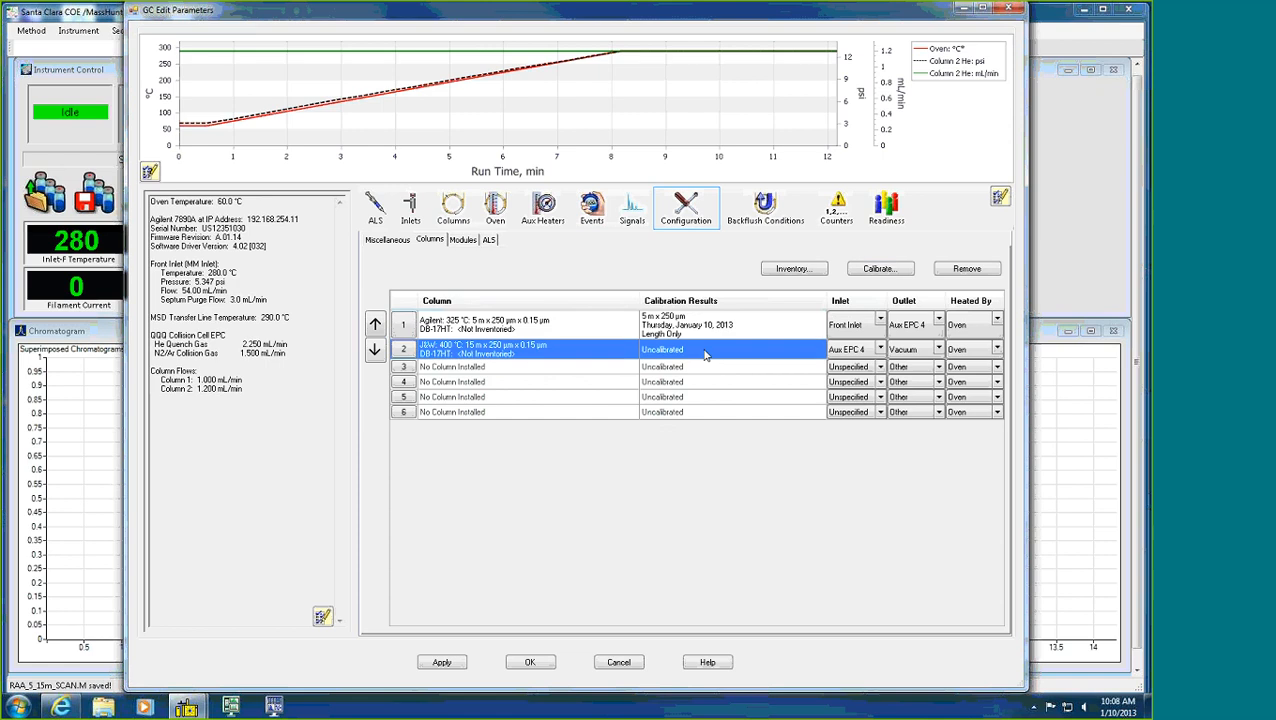
{"action": "left_click", "coordinate": [888, 270]}
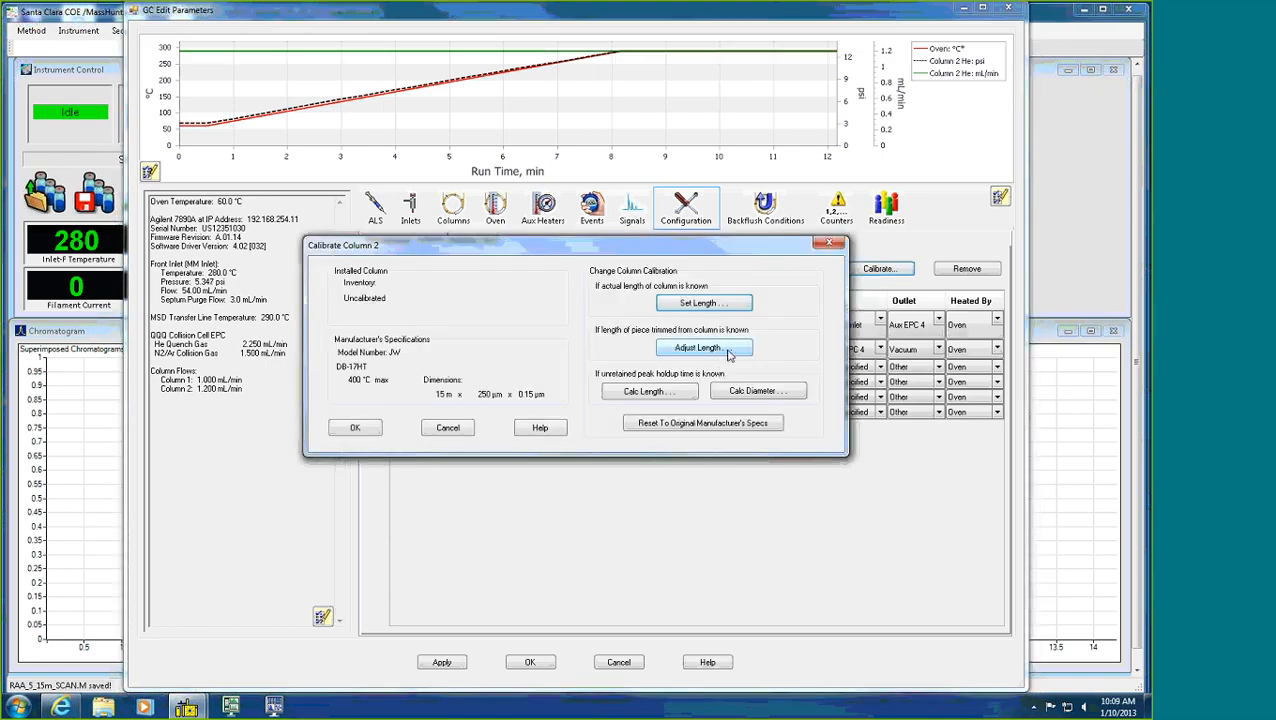
{"action": "left_click", "coordinate": [717, 355]}
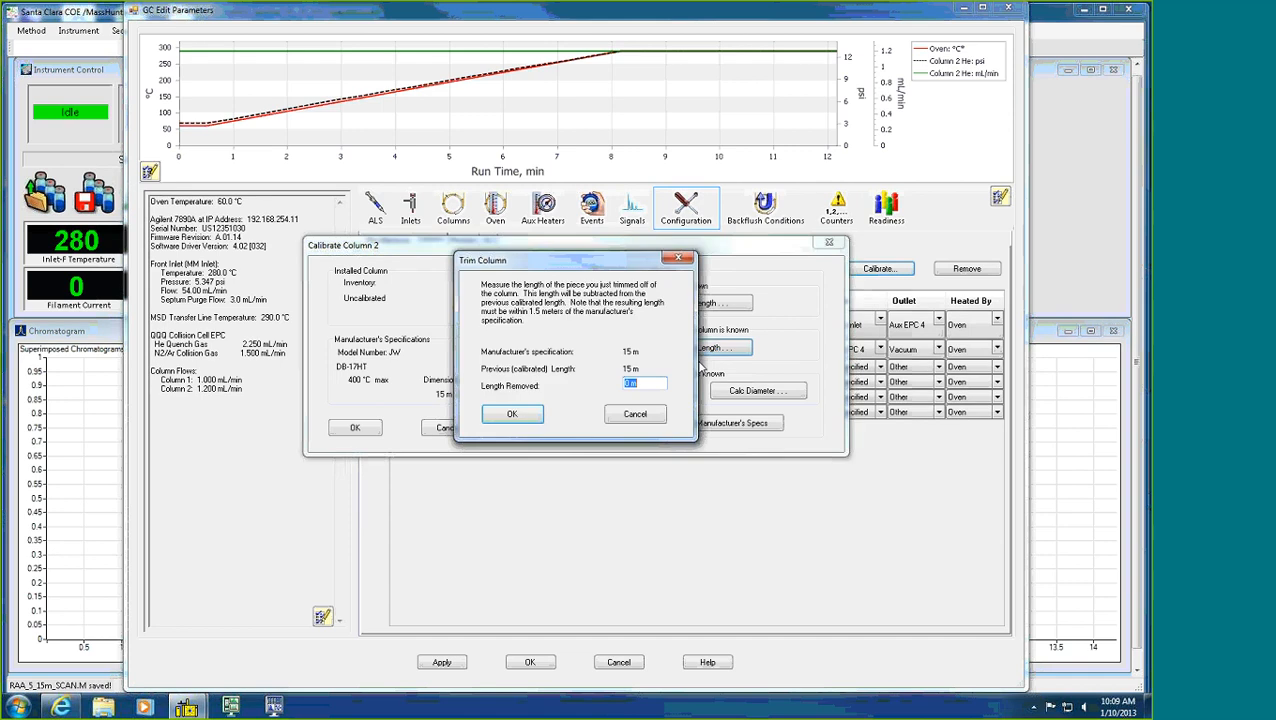
{"action": "type", "text": ".025 m"}
{"action": "key", "text": "BackSpace"}
{"action": "key", "text": "BackSpace"}
{"action": "key", "text": "BackSpace"}
{"action": "key", "text": "BackSpace"}
{"action": "type", "text": "0.25"}
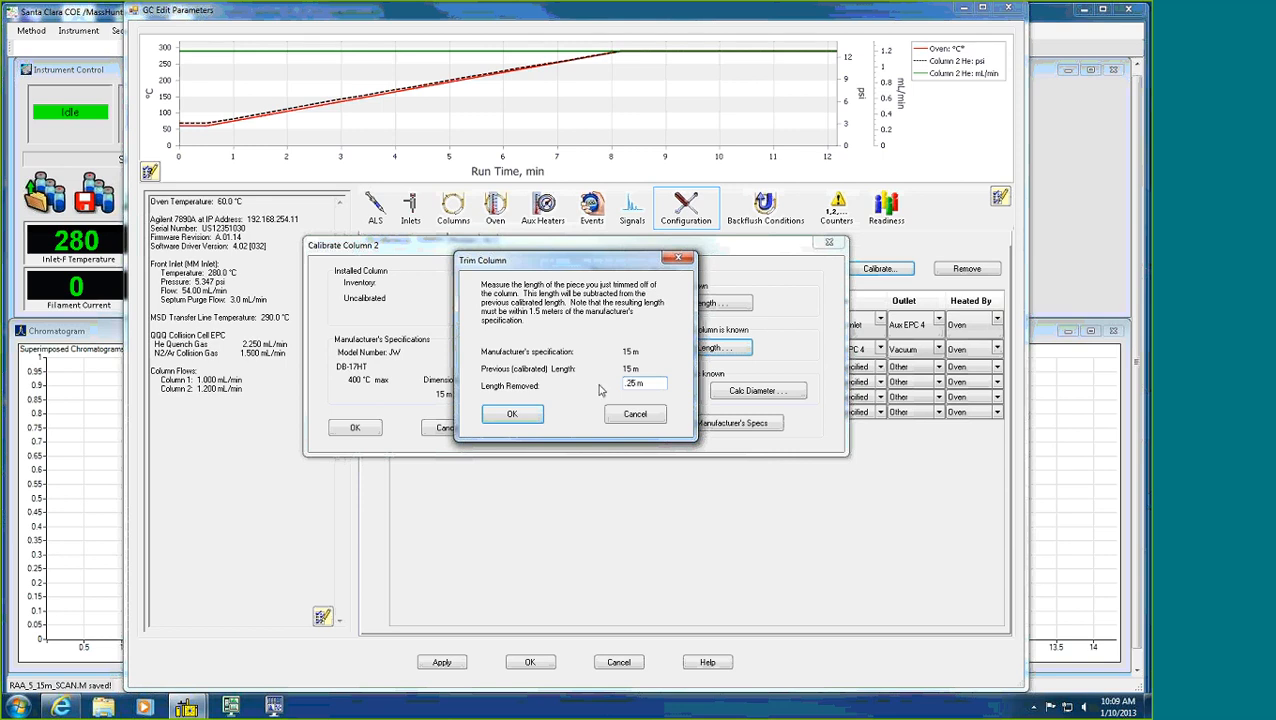
{"action": "left_click", "coordinate": [512, 413]}
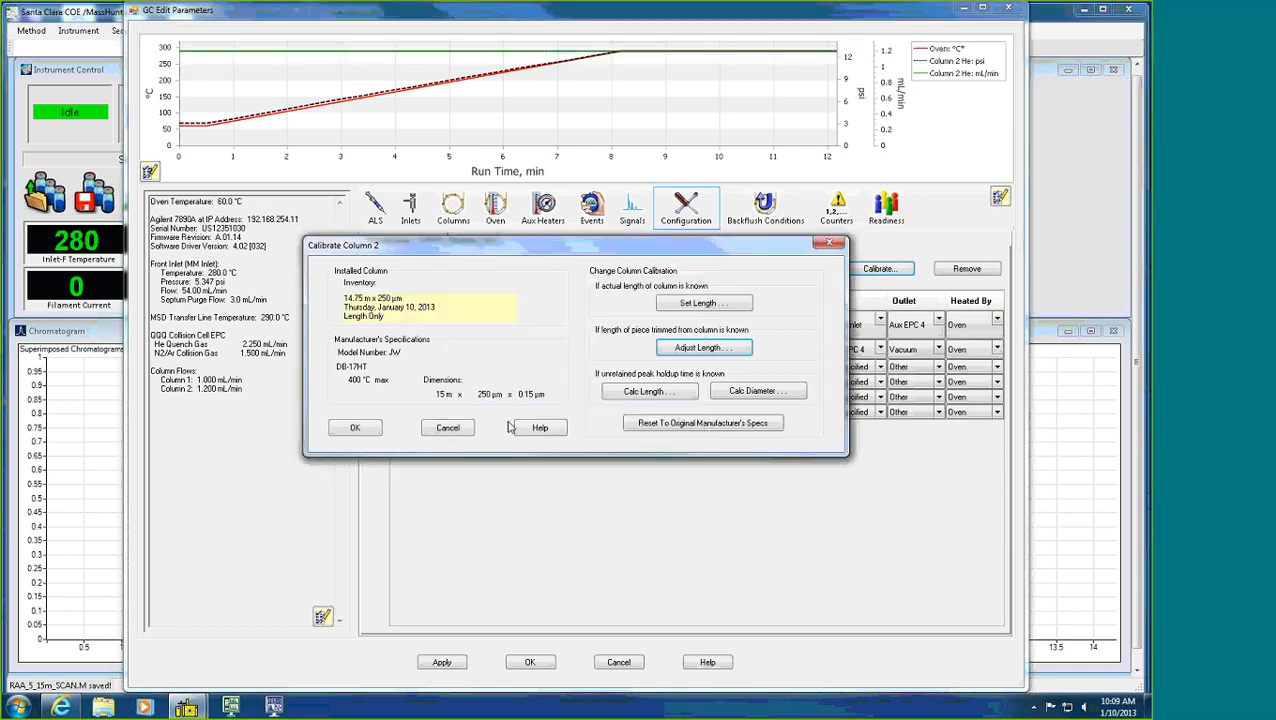
{"action": "left_click", "coordinate": [366, 430]}
{"action": "left_click", "coordinate": [726, 397]}
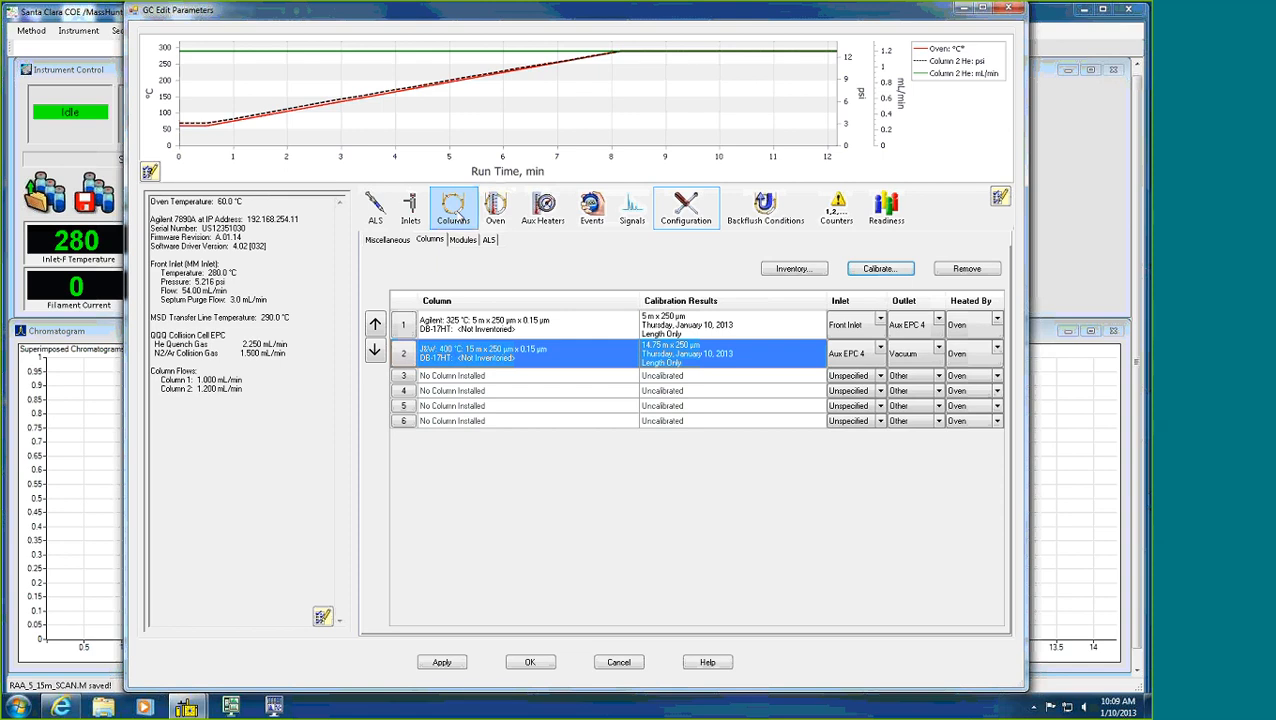
- Review the flow setpoints of both columns, the oven program, the auxiliary heater, the runtime events and the signal settings
{"action": "left_click", "coordinate": [452, 208]}
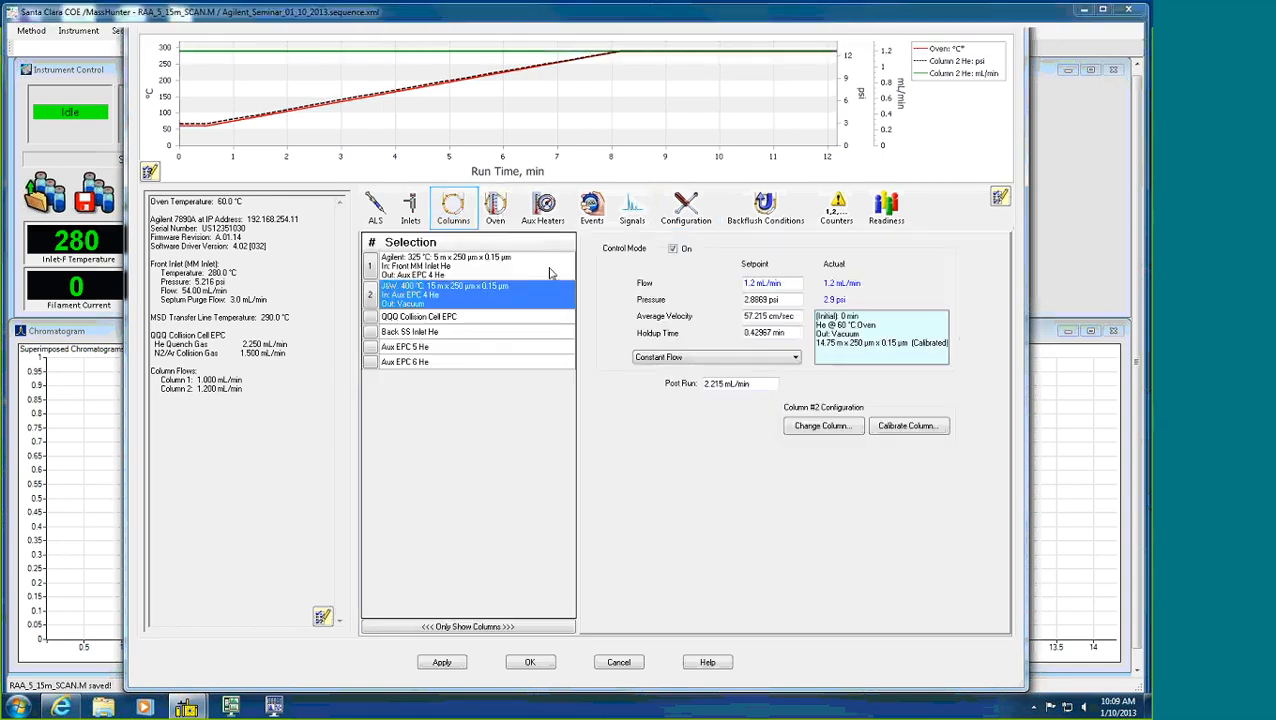
{"action": "left_click", "coordinate": [445, 262]}
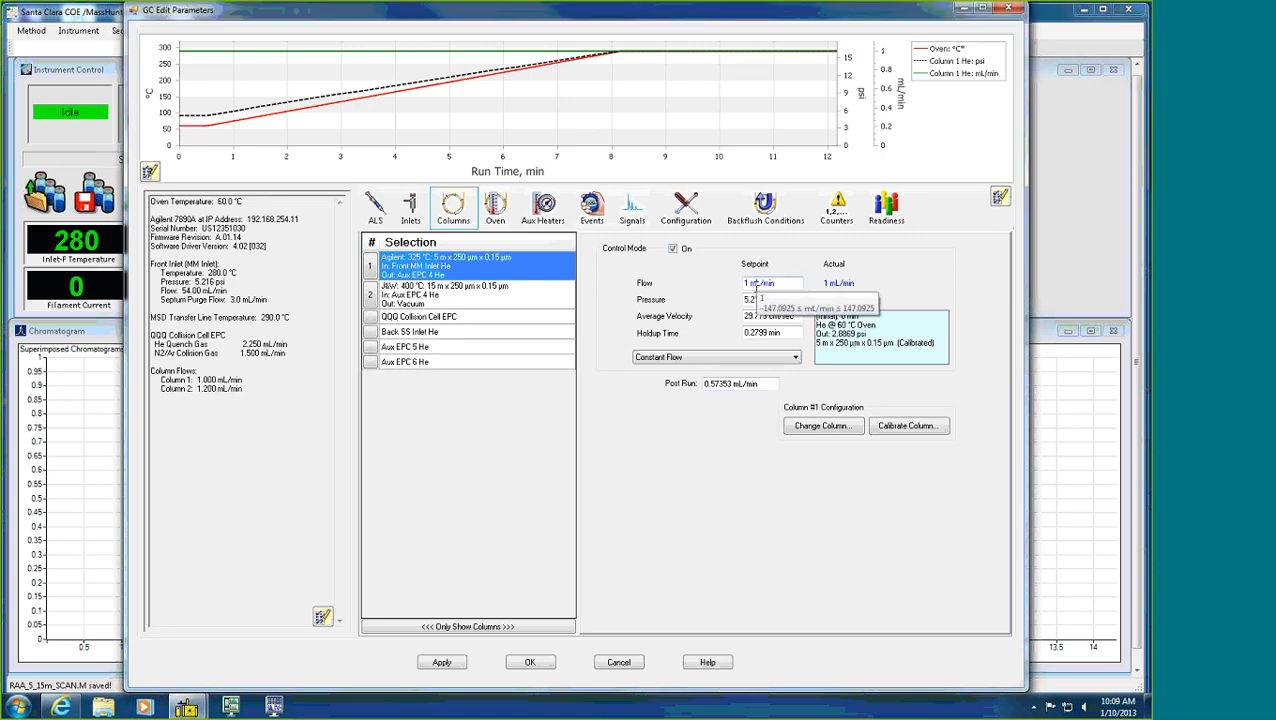
{"action": "left_click", "coordinate": [512, 294]}
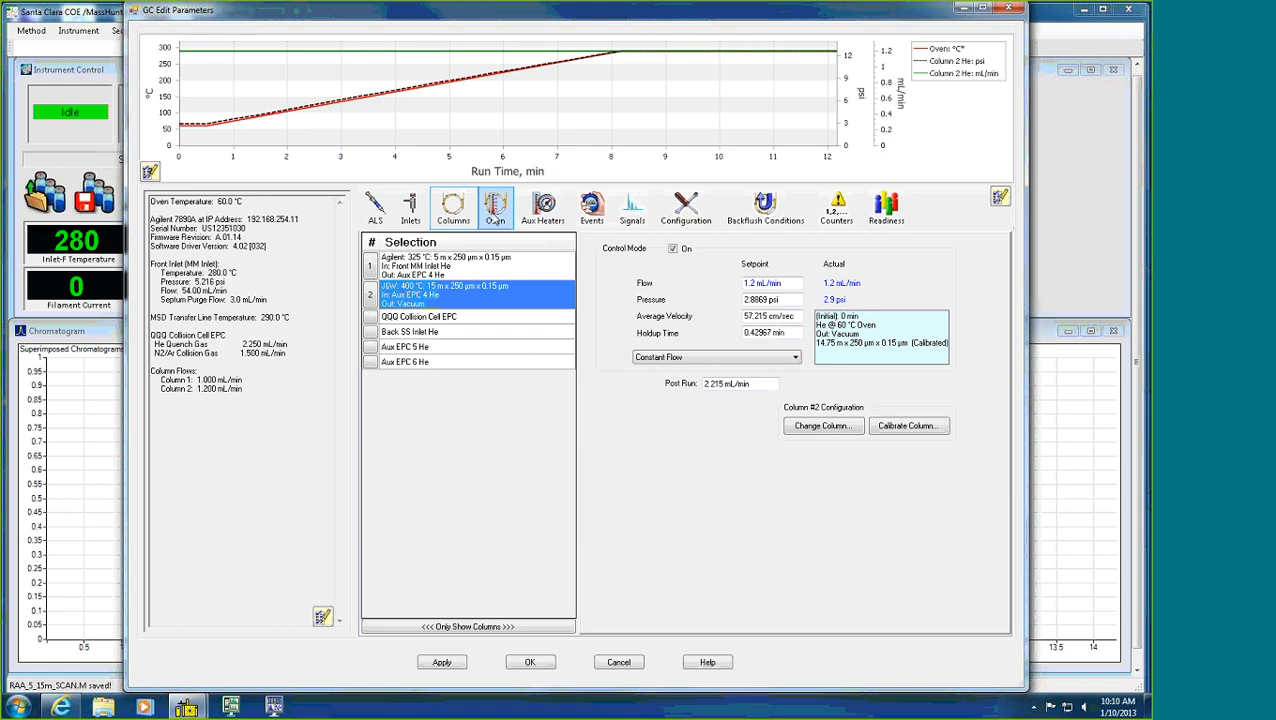
{"action": "left_click", "coordinate": [496, 210]}
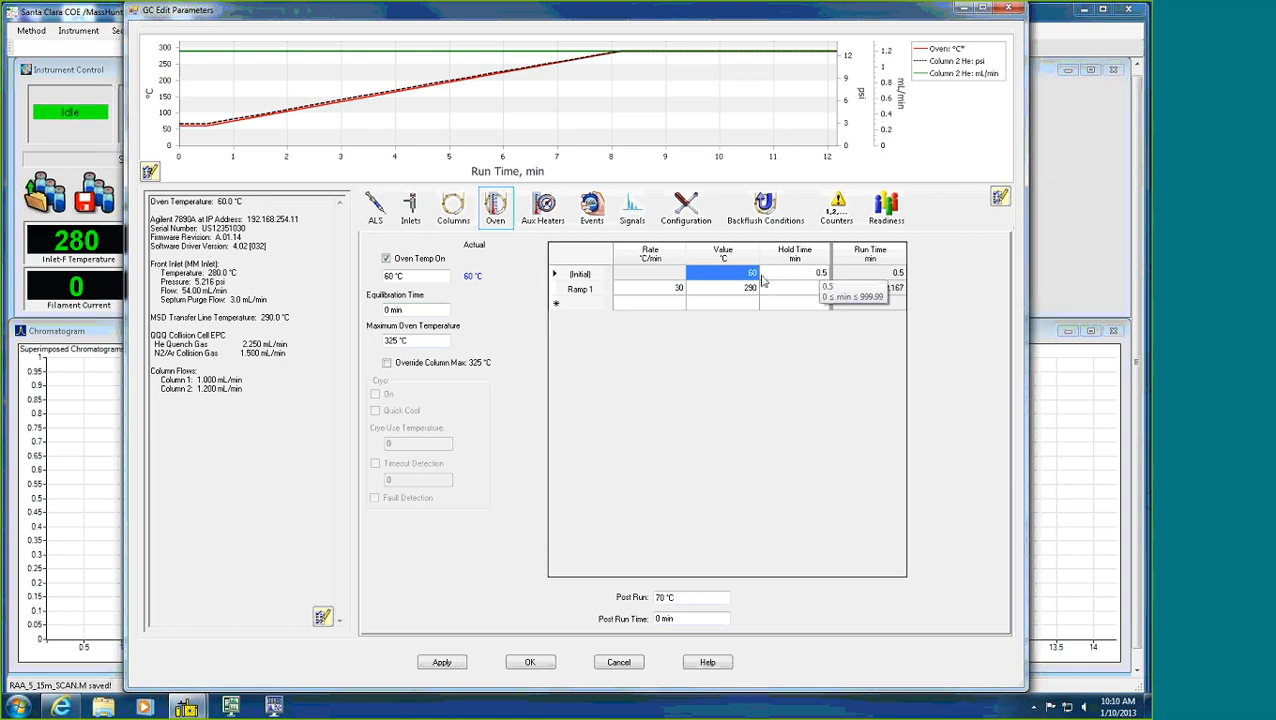
{"action": "left_click", "coordinate": [540, 218]}
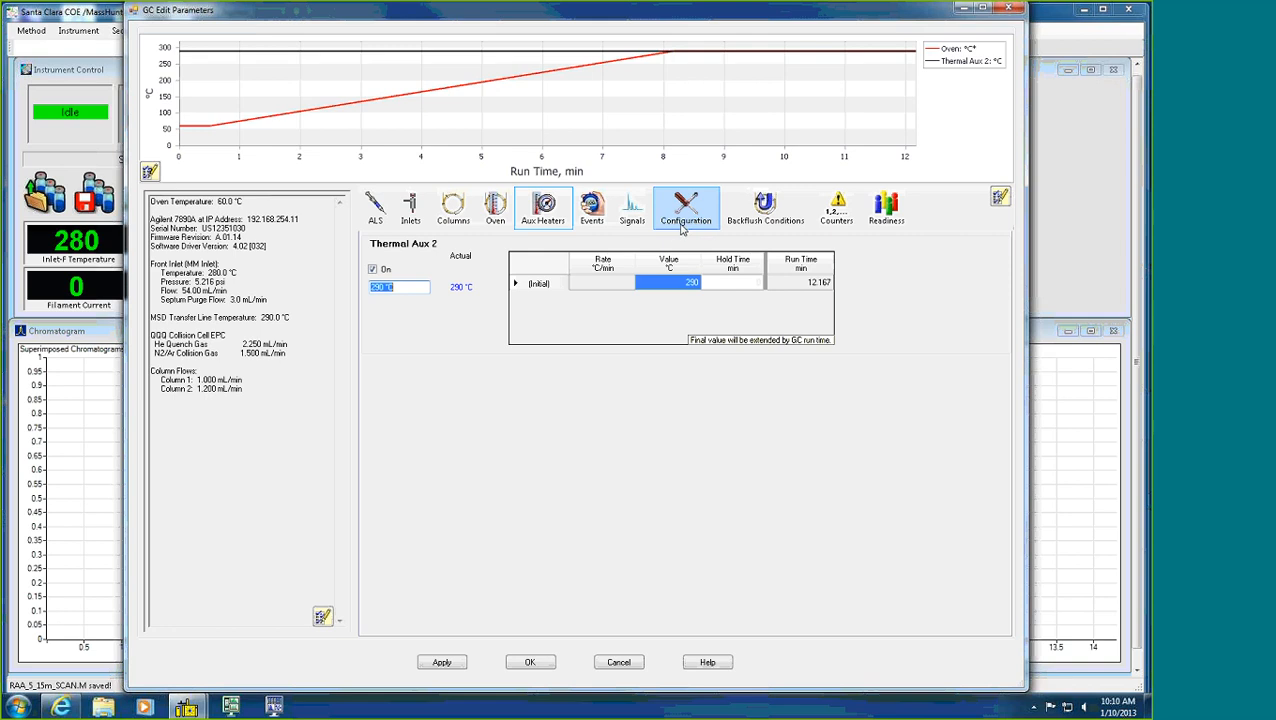
{"action": "left_click", "coordinate": [591, 210]}
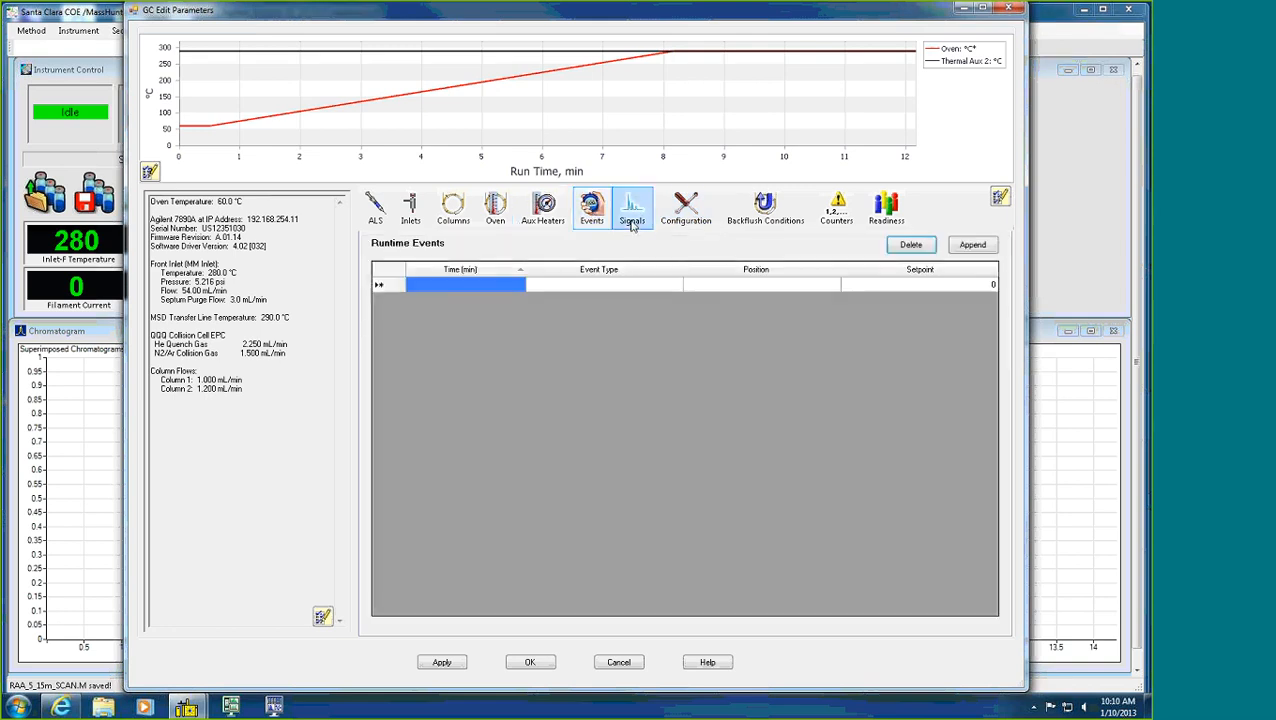
{"action": "left_click", "coordinate": [638, 214]}
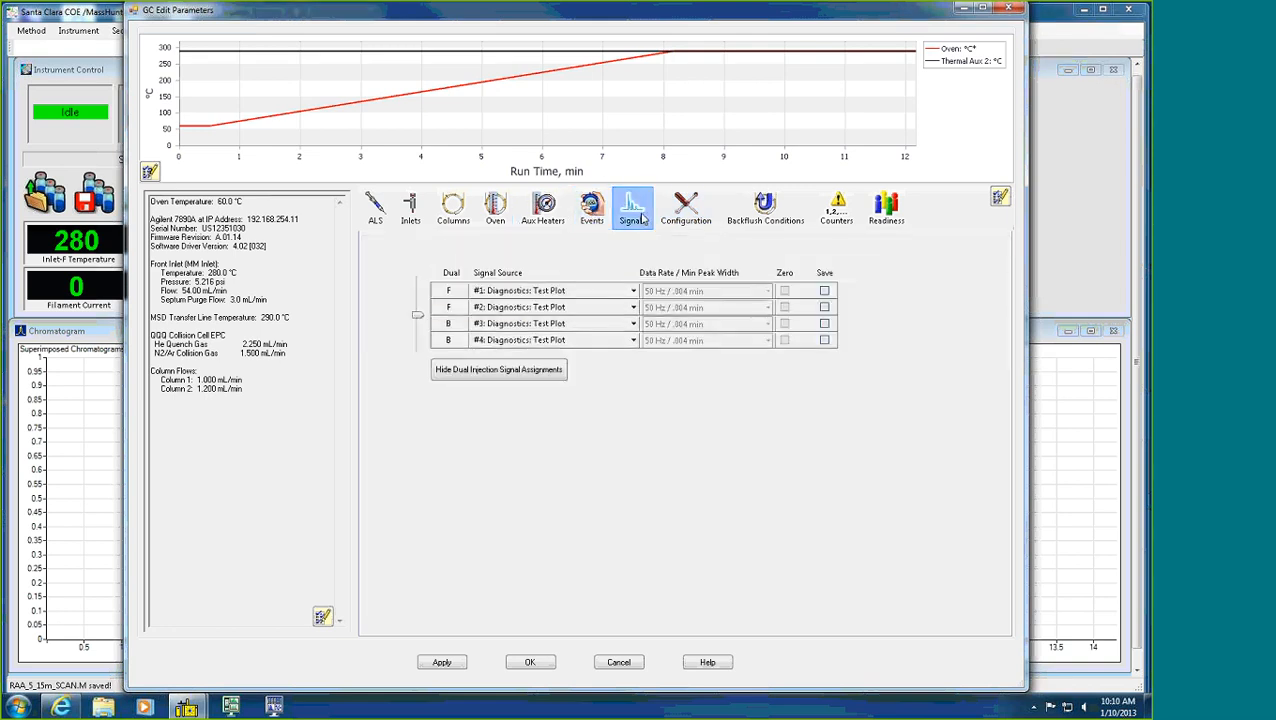